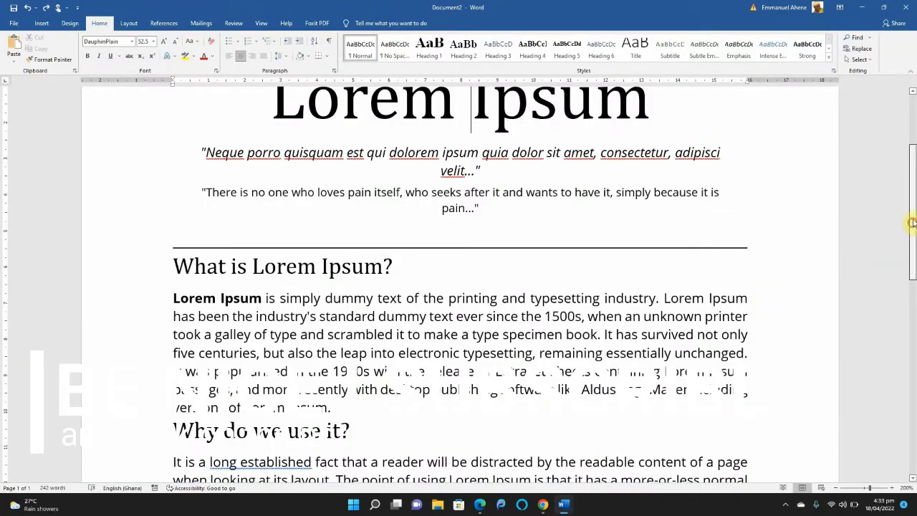
# Open the Record Macro dialog to set up a new macro
pyautogui.moveTo(911, 222); pyautogui.dragTo(913, 143)
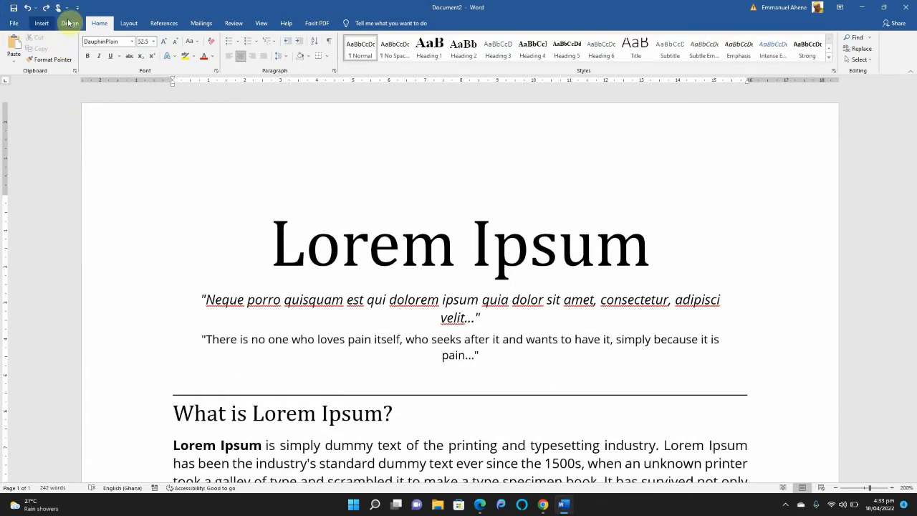
pyautogui.click(261, 24)
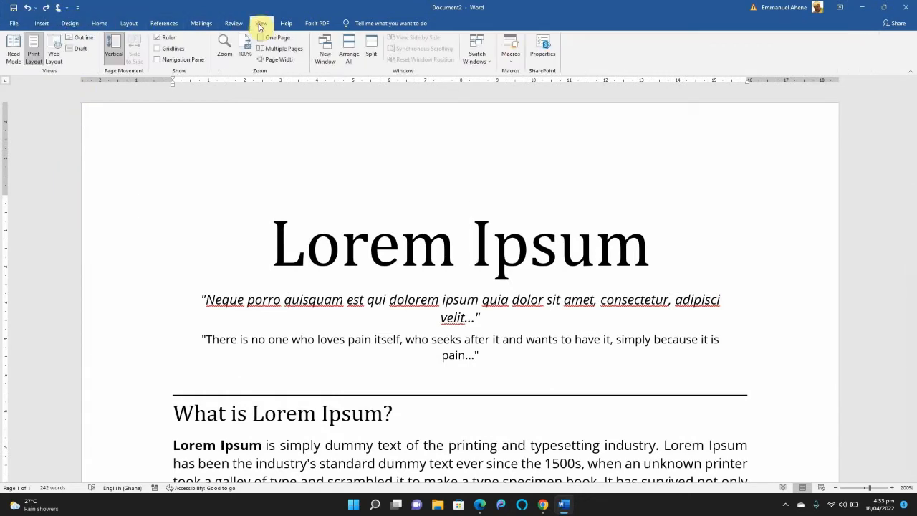
pyautogui.click(510, 61)
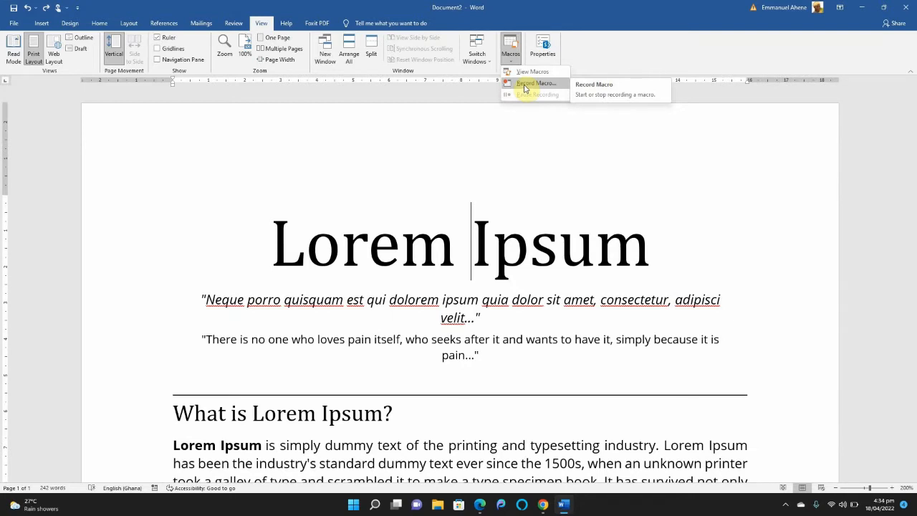
pyautogui.click(525, 84)
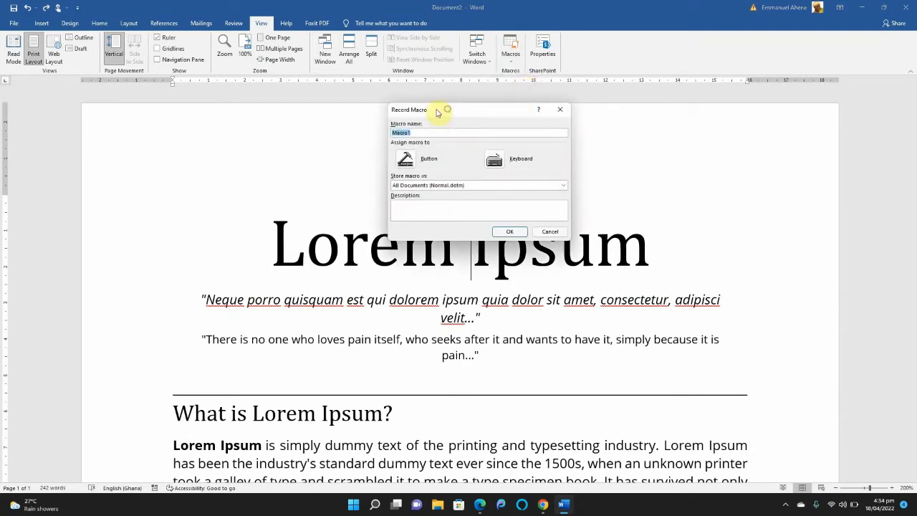
pyautogui.moveTo(436, 113); pyautogui.dragTo(409, 112)
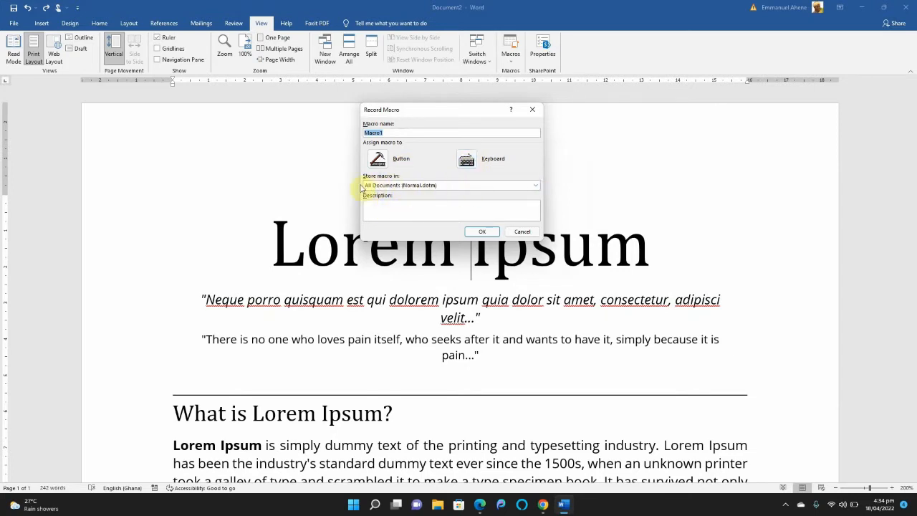
# Switch the macro's storage location to Document2 (document) and back to All Documents (Normal.dotm)
pyautogui.click(432, 185)
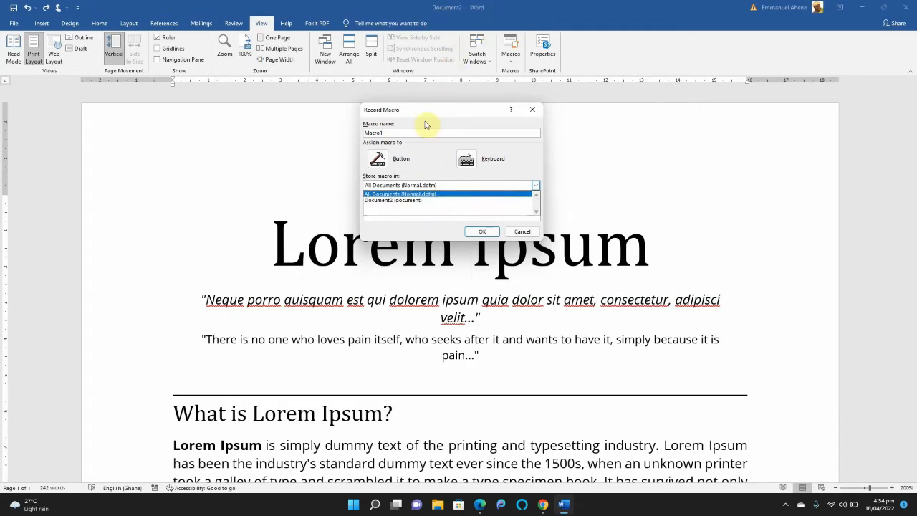
pyautogui.click(408, 203)
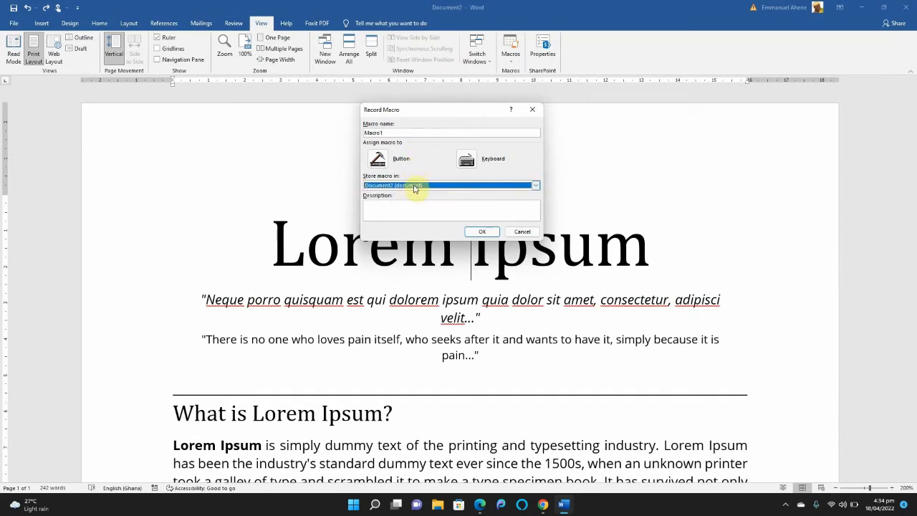
pyautogui.click(414, 188)
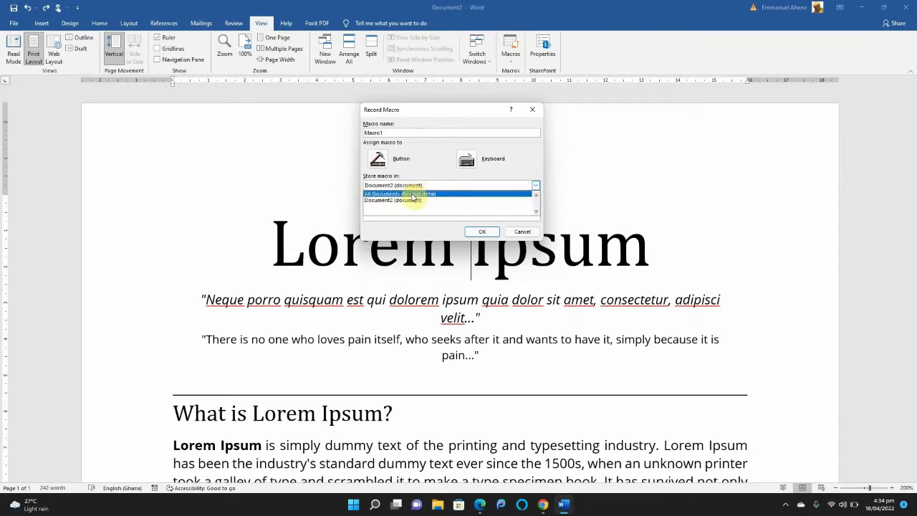
pyautogui.click(413, 195)
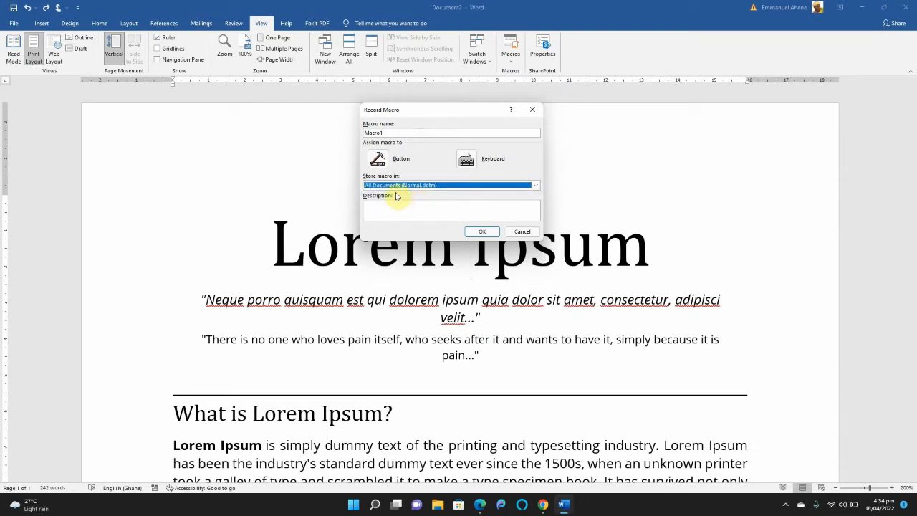
# Name the macro Format and enter the description "bold, underline, change case"
pyautogui.click(396, 131)
pyautogui.doubleClick(396, 131)
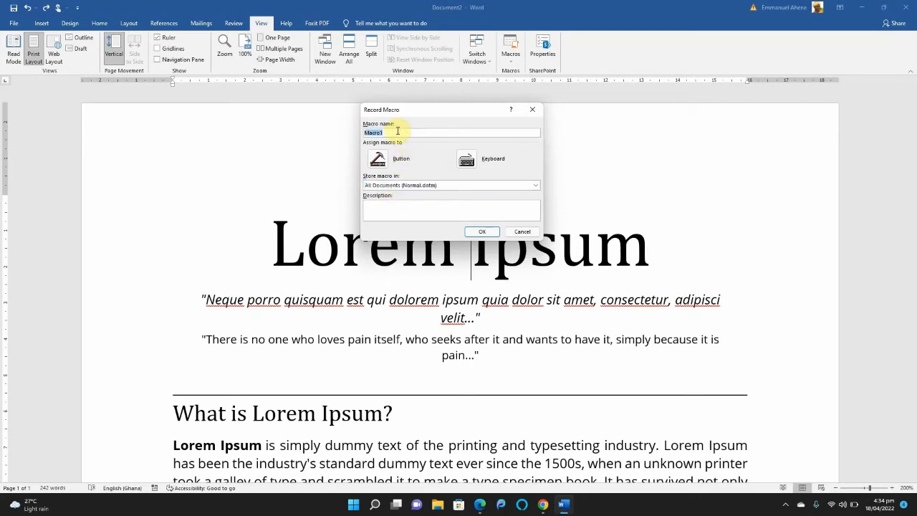
pyautogui.write('Format')
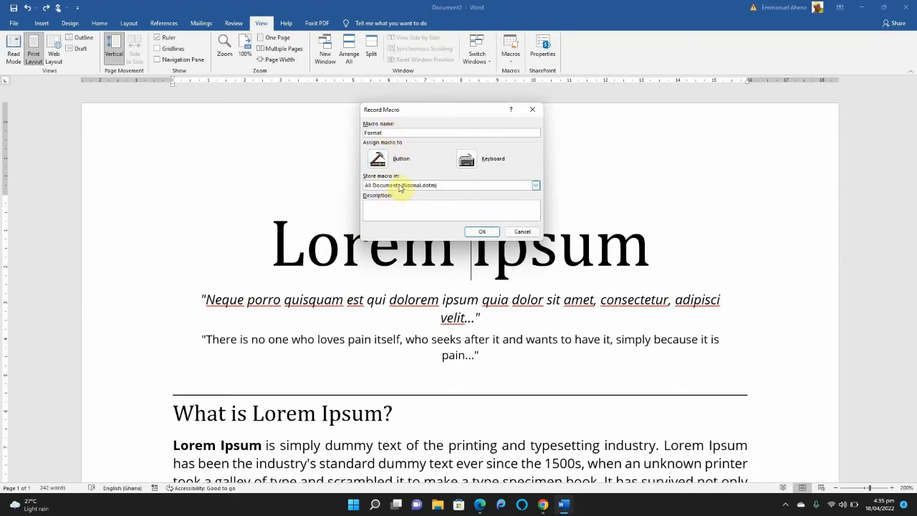
pyautogui.click(393, 206)
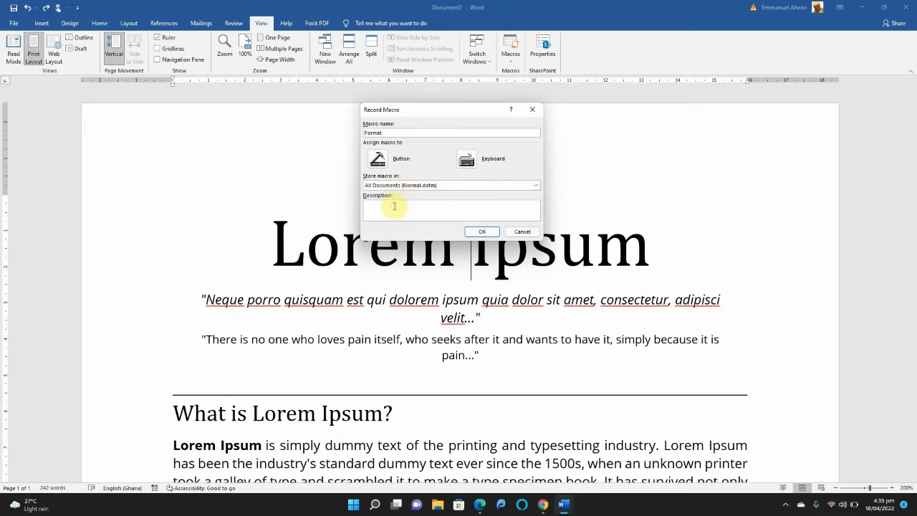
pyautogui.write('bold, underline, change case')
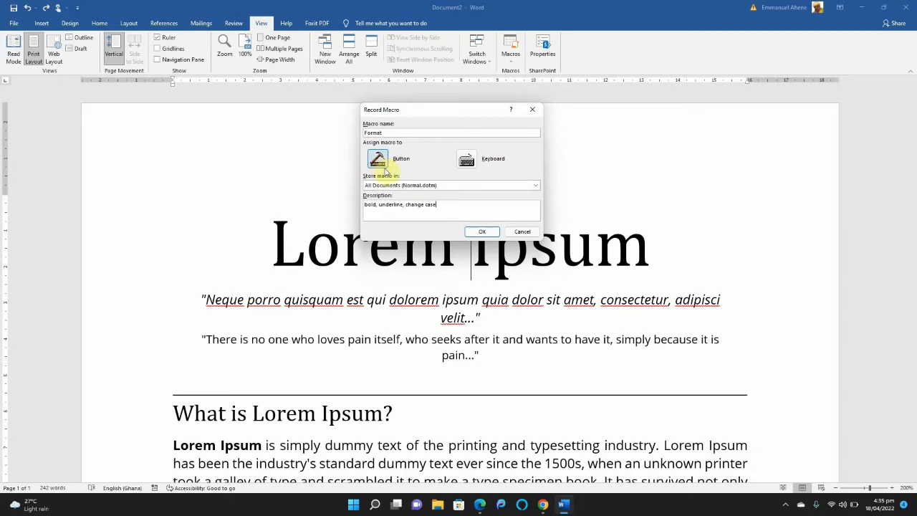
# Assign the macro to a button and add Normal.NewMacros.Format to the Quick Access Toolbar for all documents
pyautogui.click(470, 167)
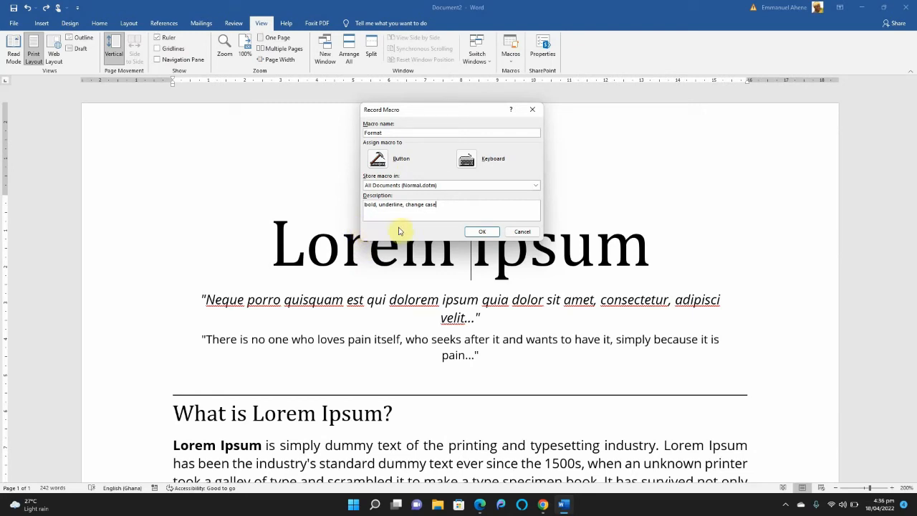
pyautogui.click(472, 162)
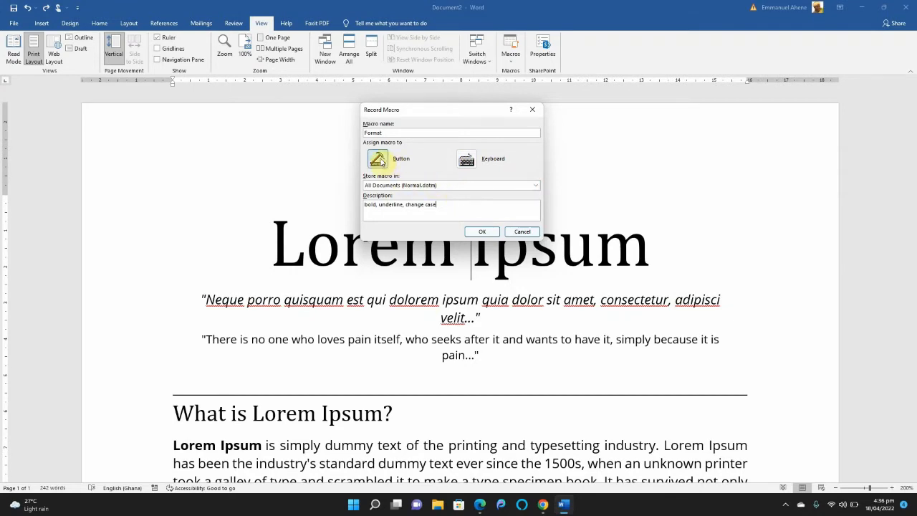
pyautogui.click(378, 159)
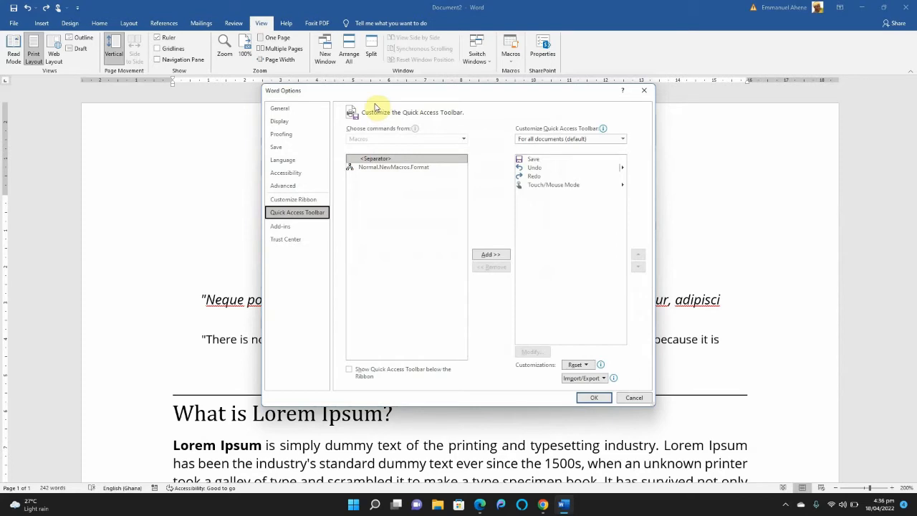
pyautogui.click(376, 169)
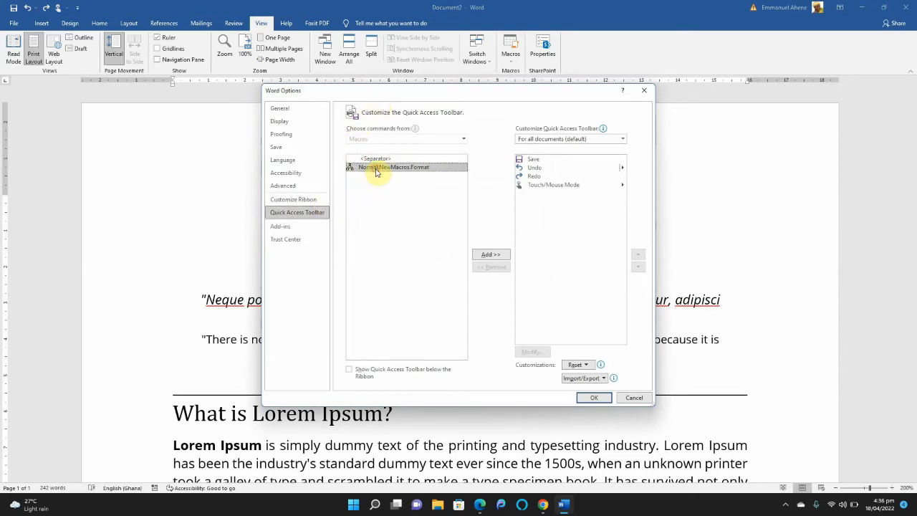
pyautogui.click(491, 255)
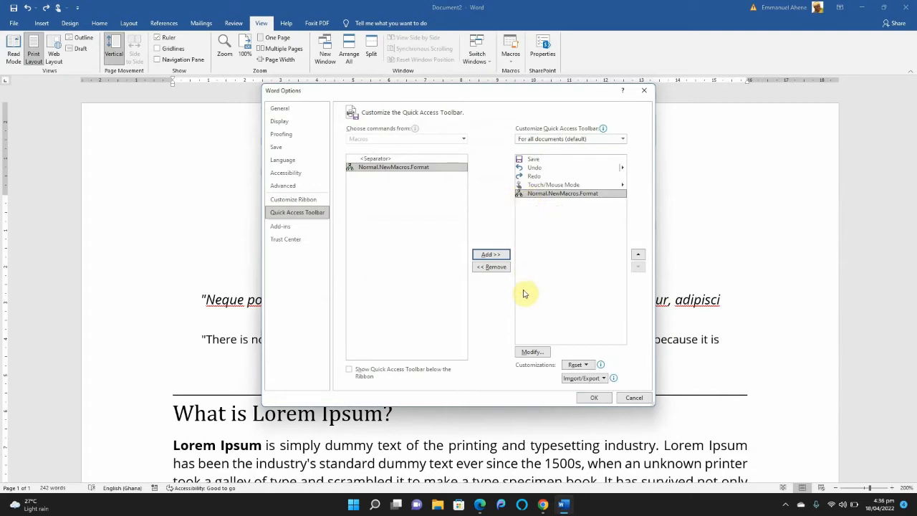
# Give the macro's toolbar button the check mark symbol and accept the toolbar options to begin recording
pyautogui.click(528, 356)
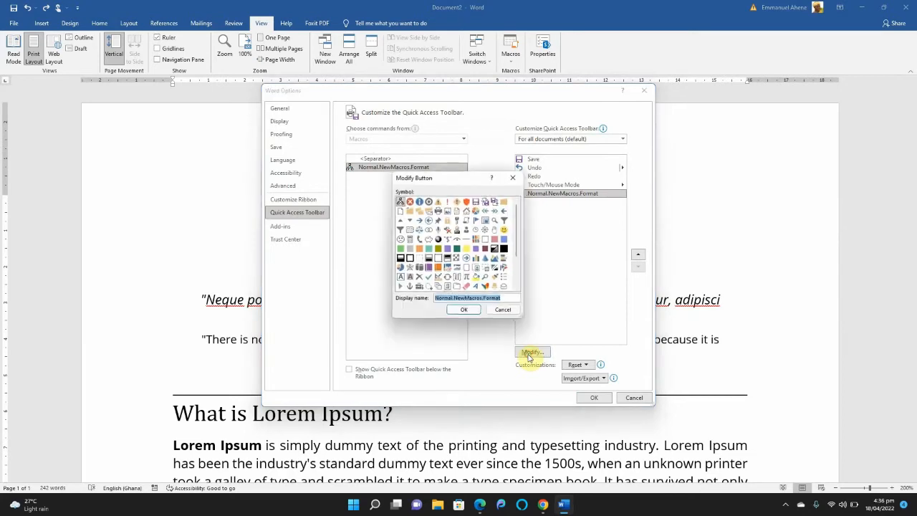
pyautogui.moveTo(462, 180); pyautogui.dragTo(409, 172)
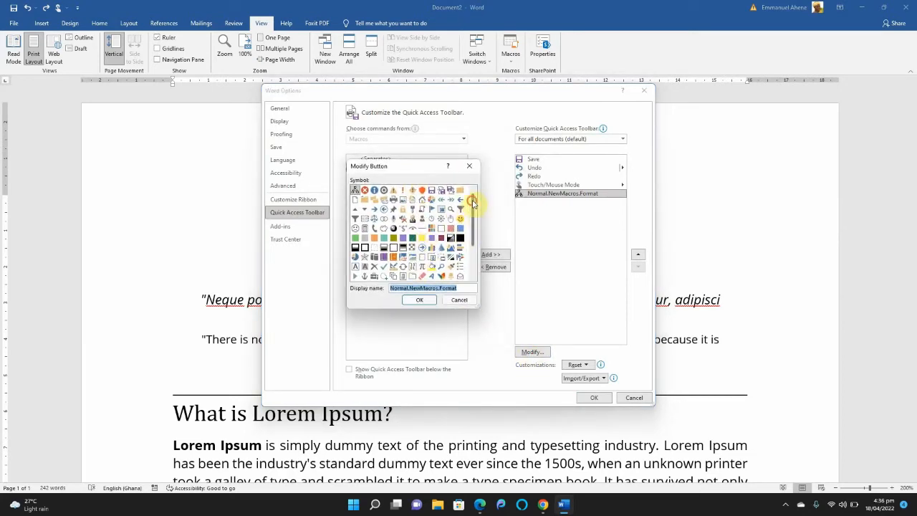
pyautogui.moveTo(472, 199); pyautogui.dragTo(474, 237)
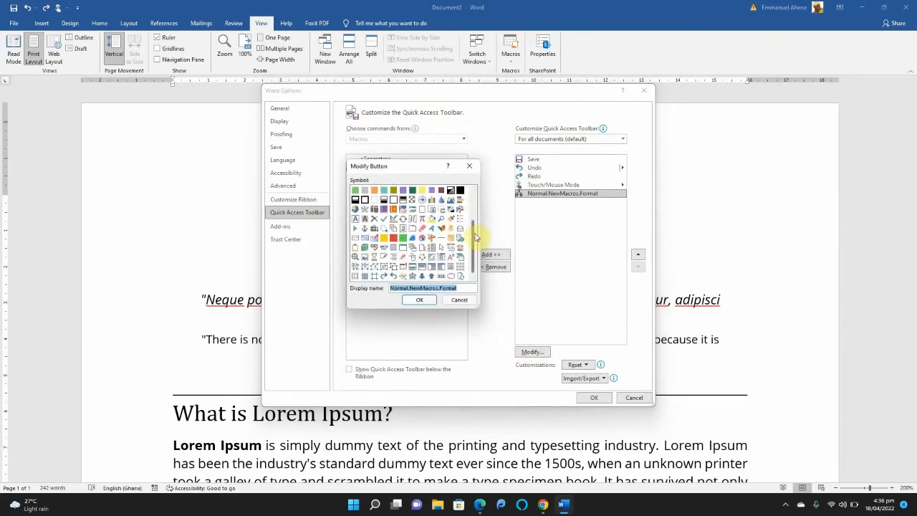
pyautogui.click(384, 223)
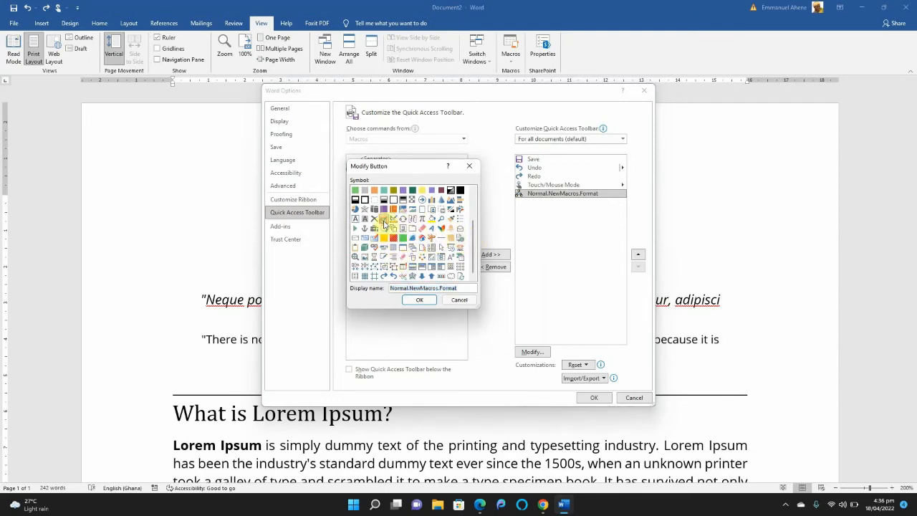
pyautogui.click(415, 301)
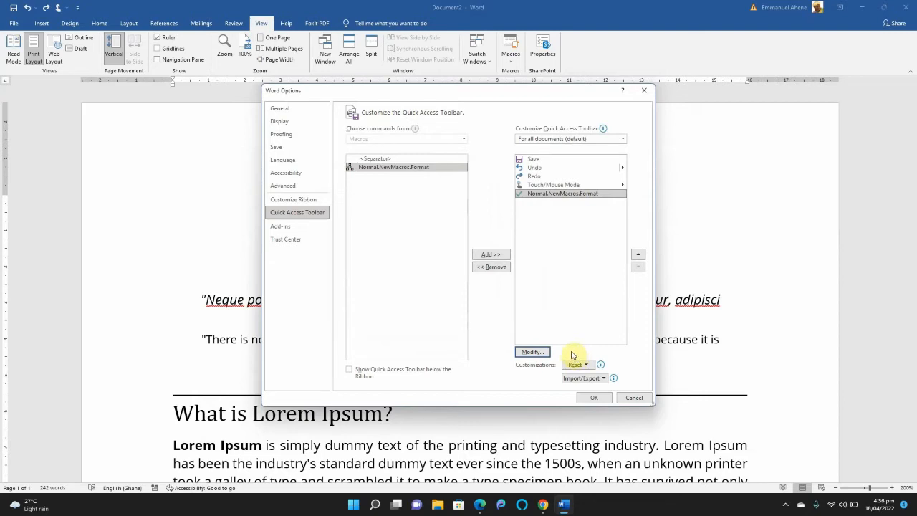
pyautogui.click(593, 398)
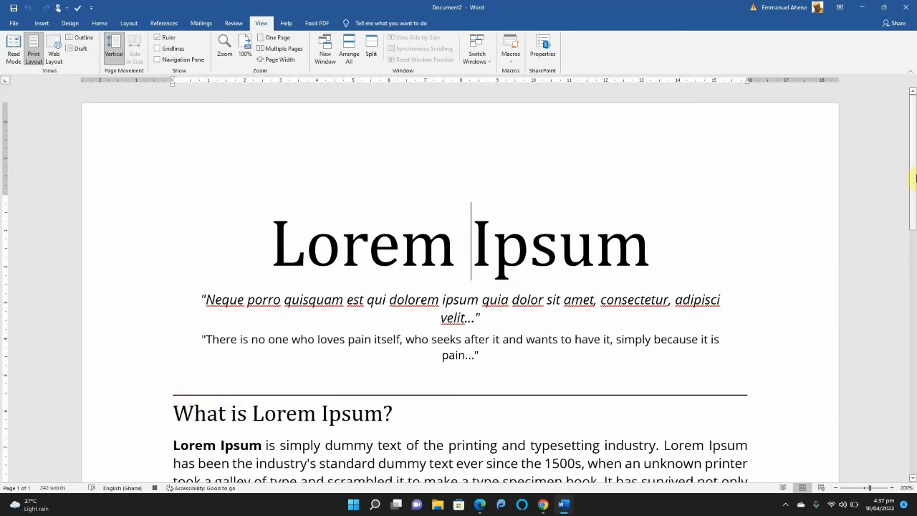
# Make the text bold from "Ipsum" in the title through the end of the paragraph under "What is Lorem Ipsum?"
pyautogui.scroll(-3, 415, 362)
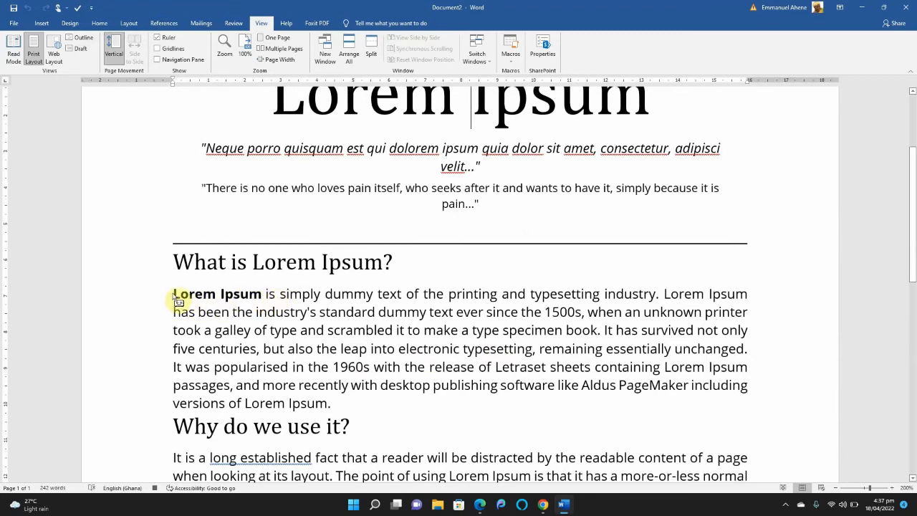
pyautogui.hotkey('shift', 'Down')
pyautogui.hotkey('shift', 'Down')
pyautogui.hotkey('shift', 'Down')
pyautogui.hotkey('shift', 'Down')
pyautogui.hotkey('shift', 'Down')
pyautogui.hotkey('shift', 'Down')
pyautogui.hotkey('shift', 'Down')
pyautogui.hotkey('shift', 'Down')
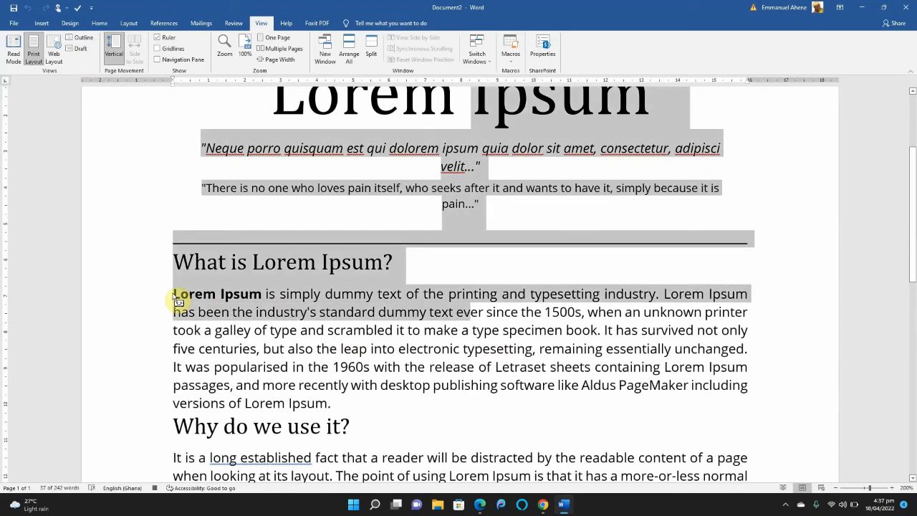
pyautogui.hotkey('shift', 'Down')
pyautogui.hotkey('shift', 'Down')
pyautogui.hotkey('shift', 'Down')
pyautogui.hotkey('shift', 'Down')
pyautogui.hotkey('shift', 'Down')
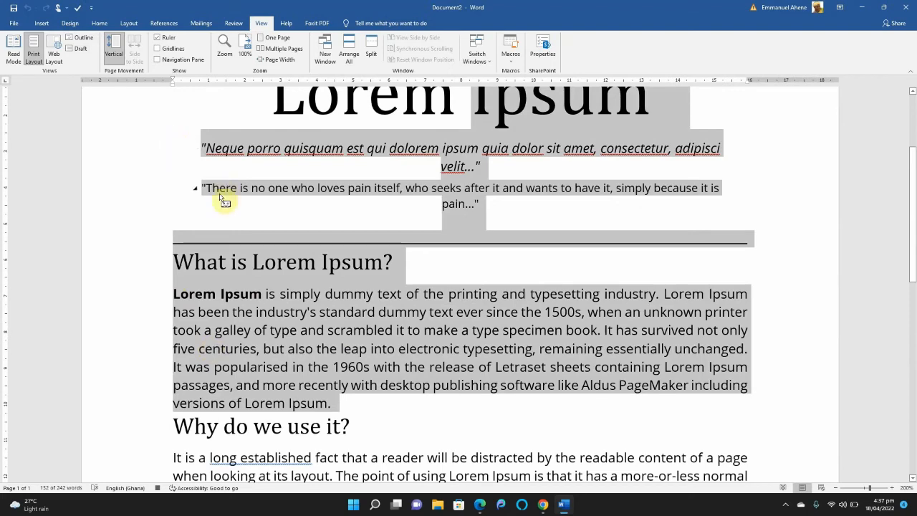
pyautogui.click(91, 25)
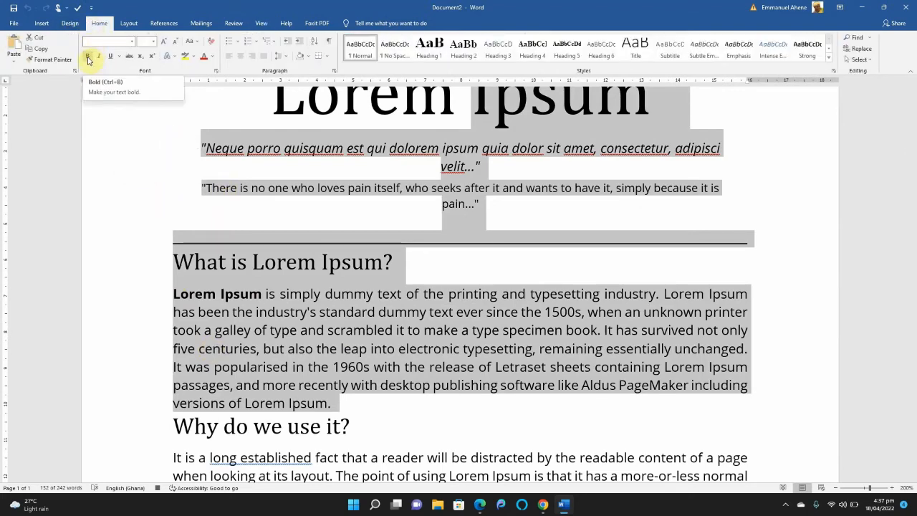
pyautogui.click(88, 57)
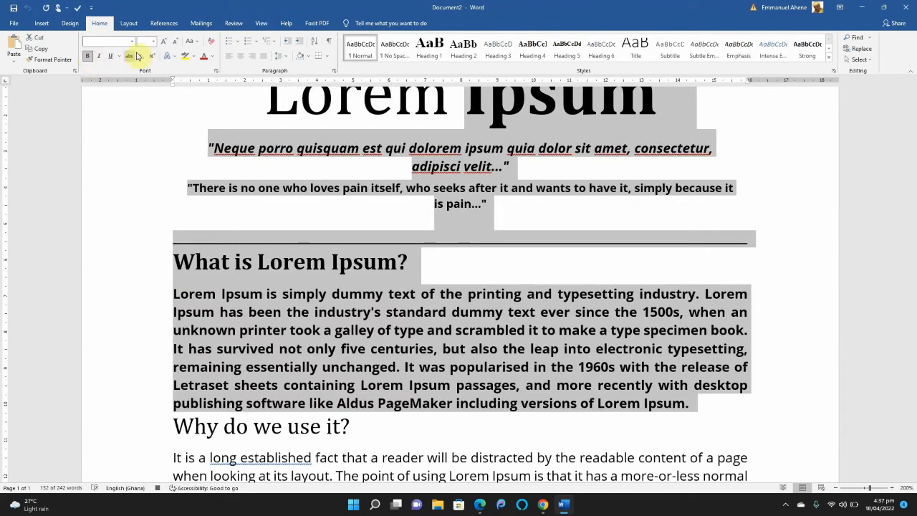
# Underline the selected text and change its case to UPPERCASE
pyautogui.click(111, 59)
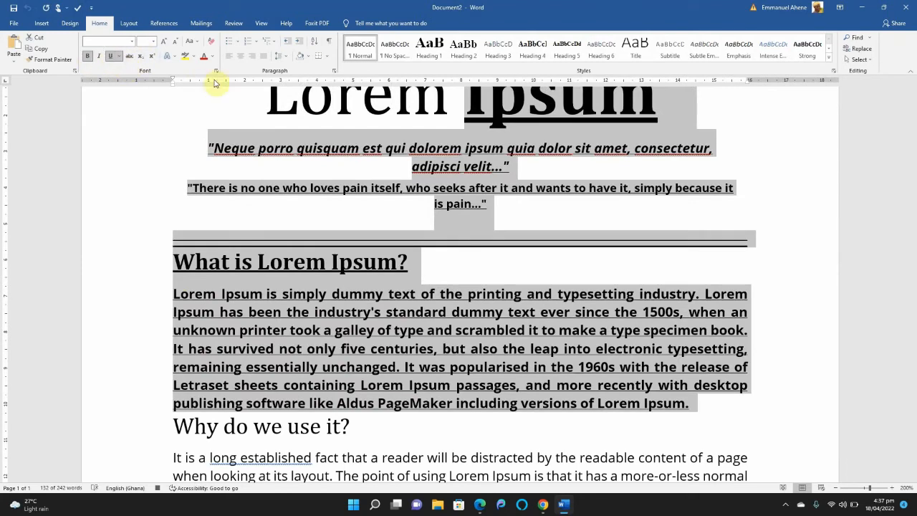
pyautogui.click(191, 41)
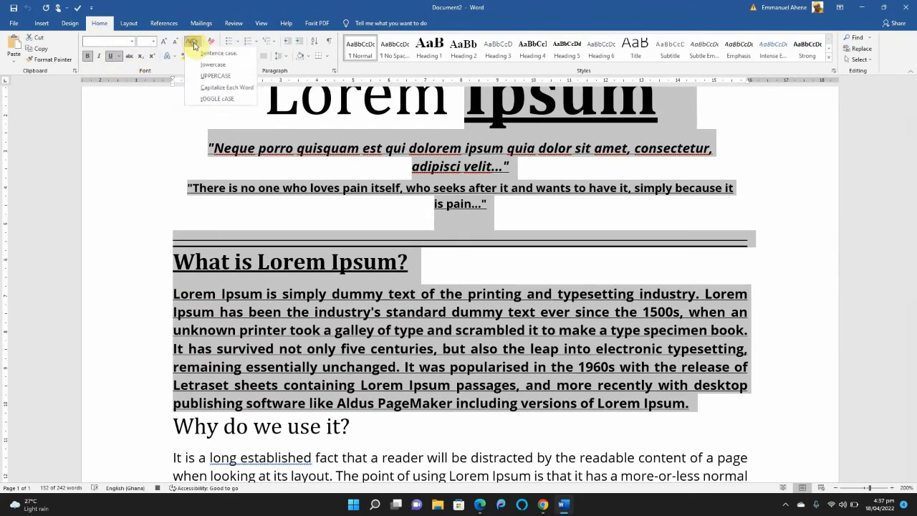
pyautogui.click(201, 76)
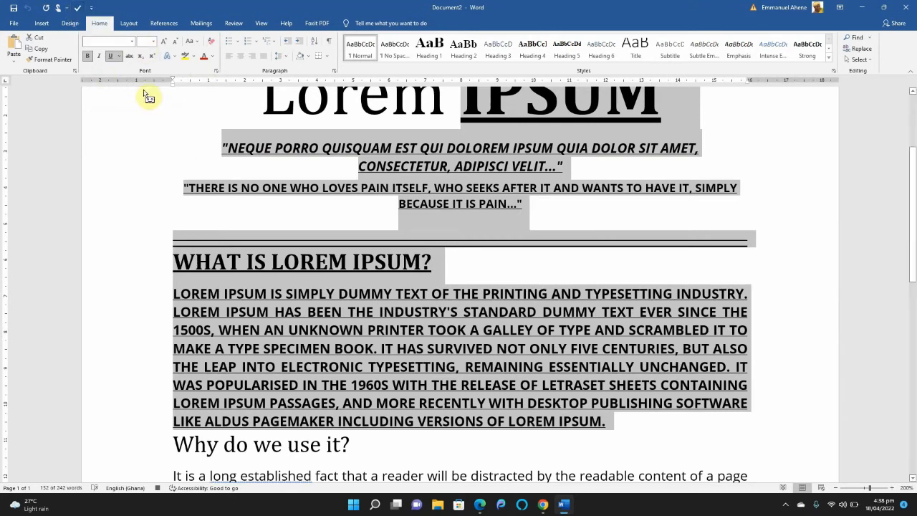
# Color the selected text with the orange theme color and align its paragraphs to the right
pyautogui.click(212, 57)
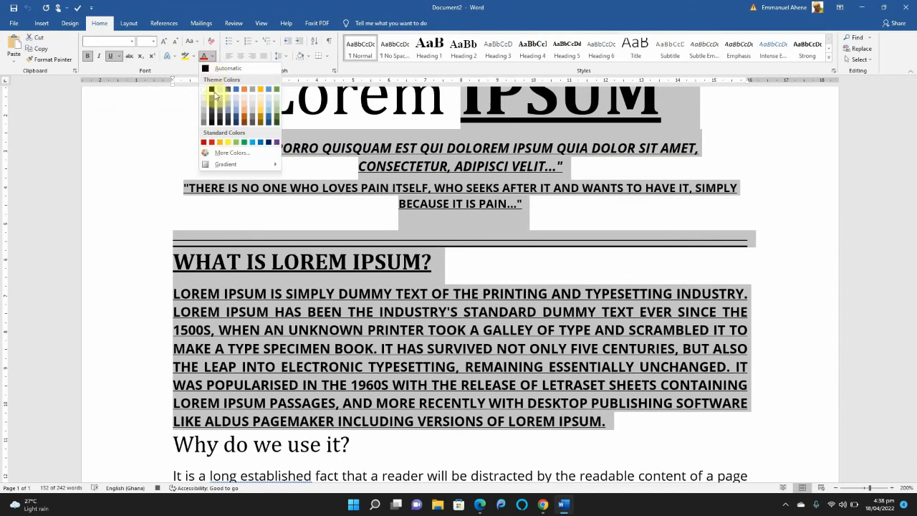
pyautogui.click(243, 90)
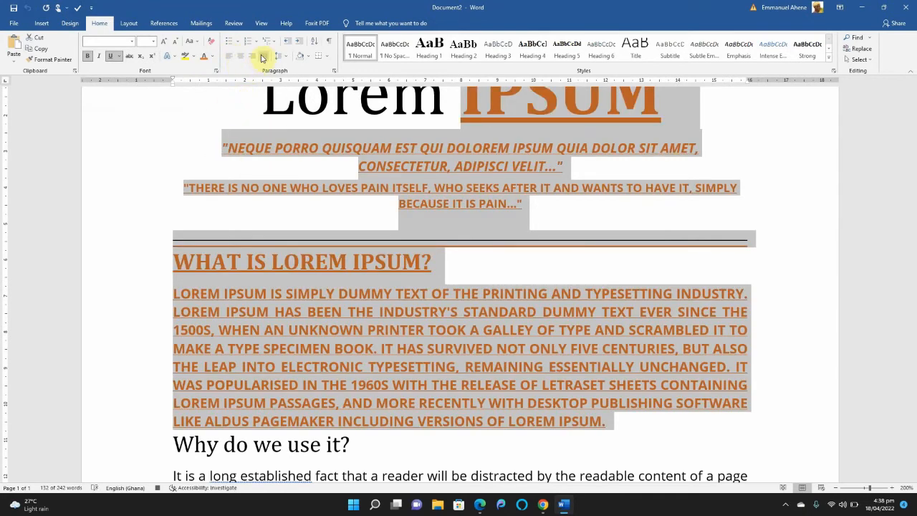
pyautogui.click(252, 57)
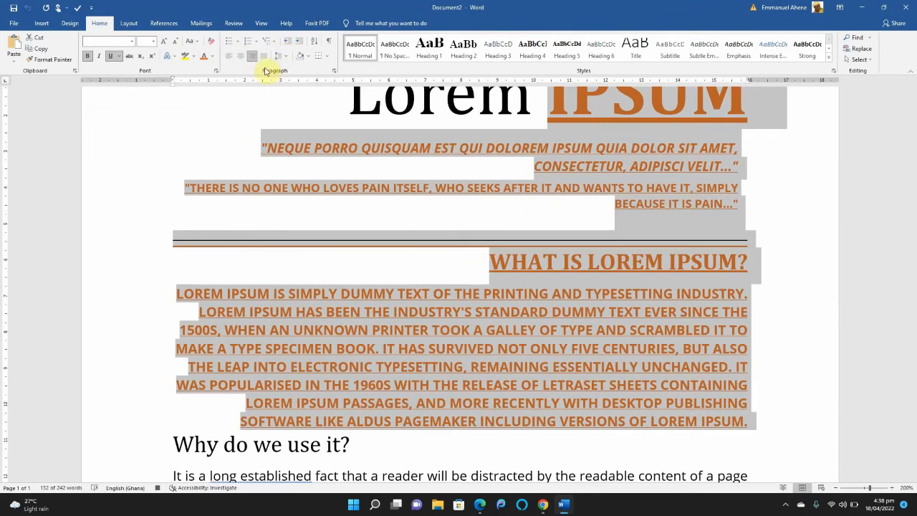
# Set the line spacing of the selected paragraphs to 2.0
pyautogui.click(284, 57)
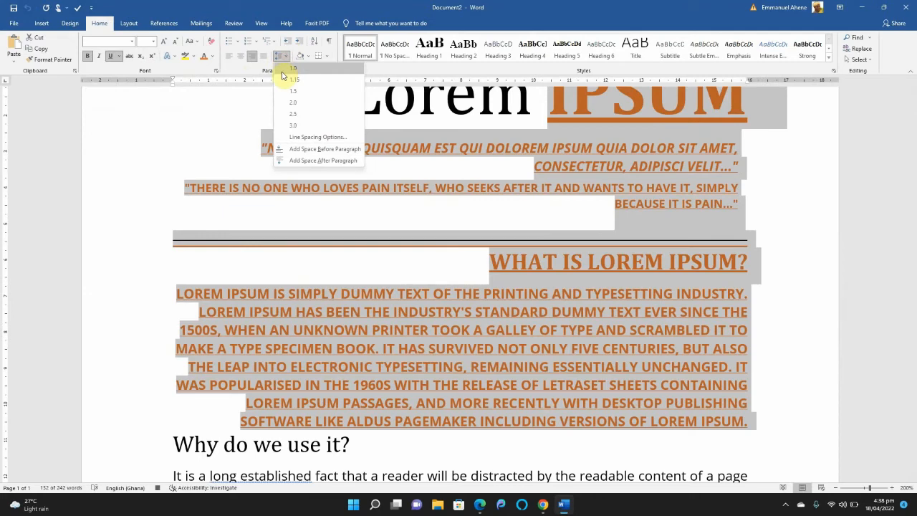
pyautogui.click(297, 102)
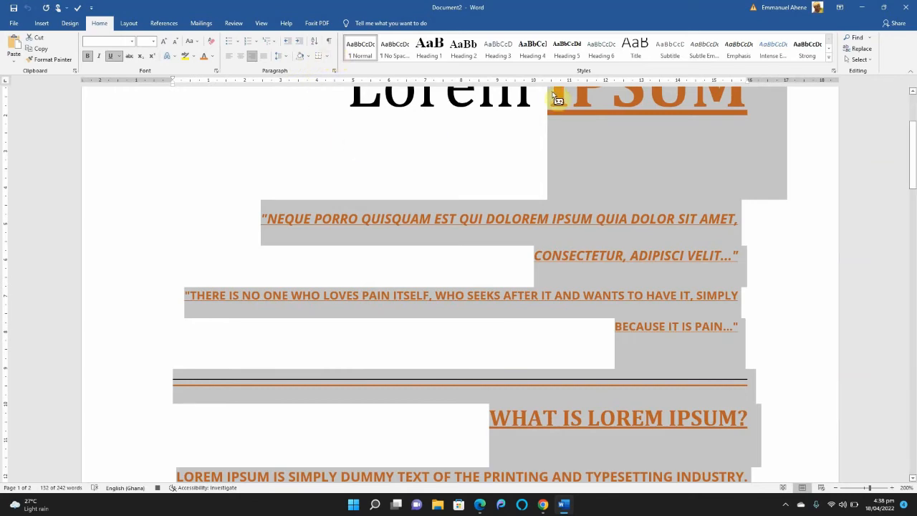
pyautogui.moveTo(913, 154); pyautogui.dragTo(913, 224)
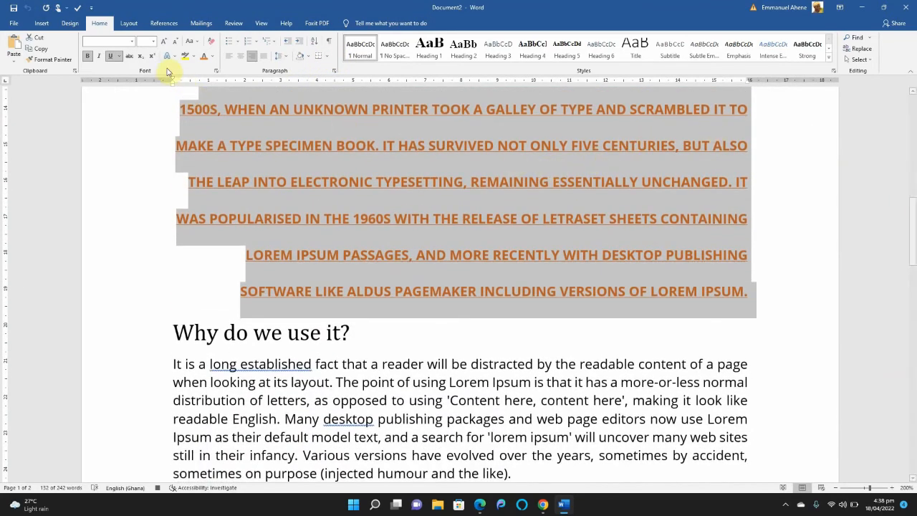
# Stop recording the macro
pyautogui.click(257, 26)
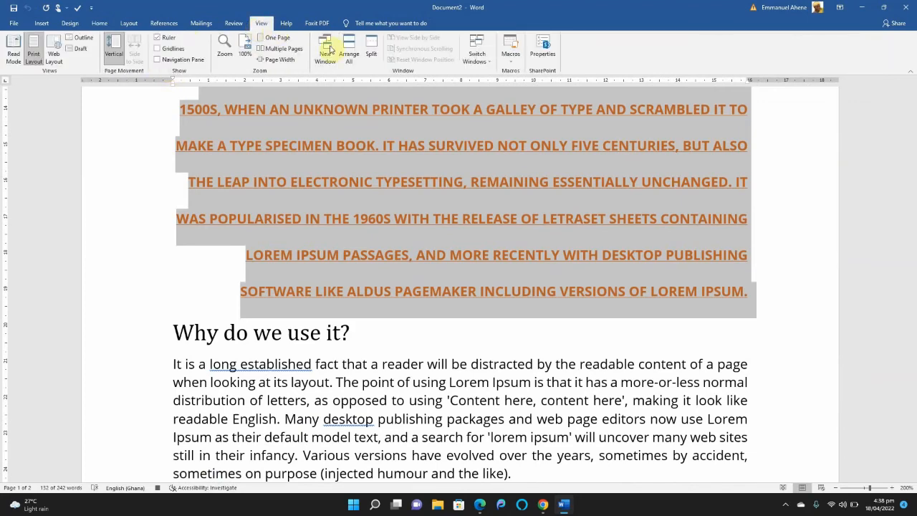
pyautogui.click(510, 54)
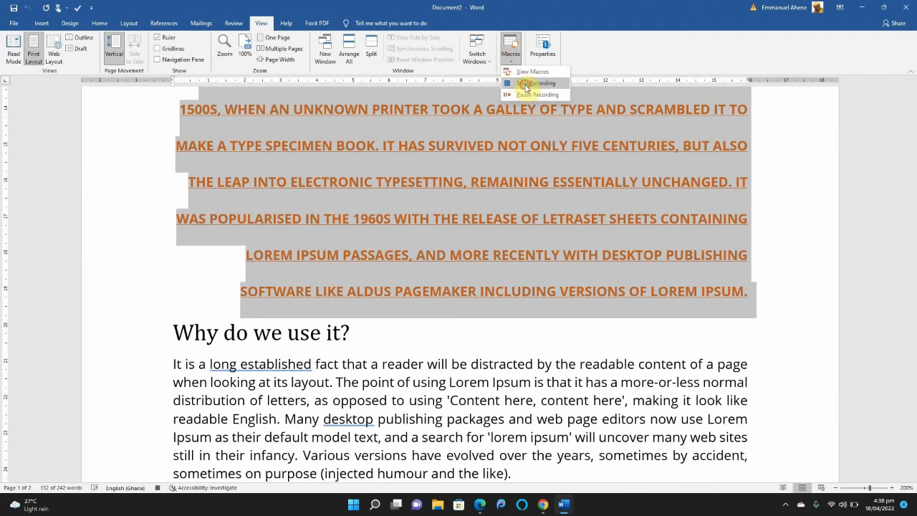
pyautogui.click(528, 83)
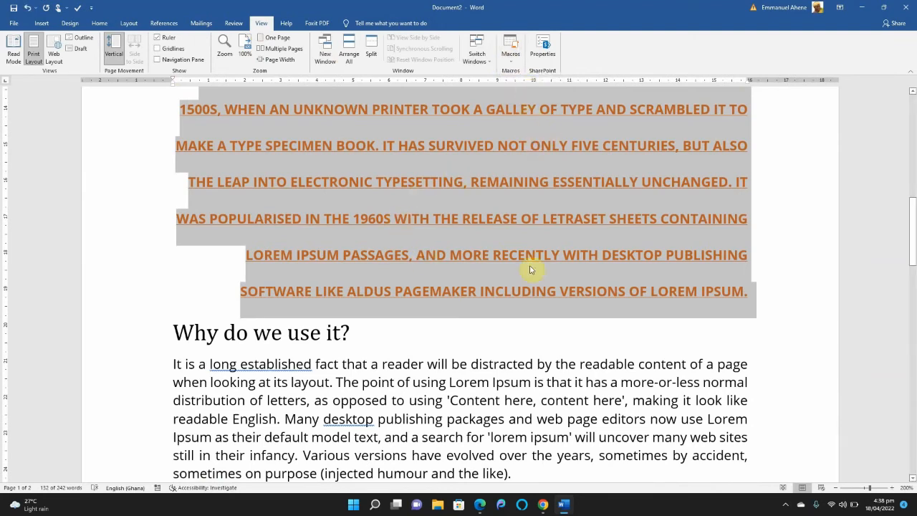
# Run the recorded Format macro on the entire paragraph under the "Why do we use it?" heading
pyautogui.moveTo(912, 249); pyautogui.dragTo(913, 143)
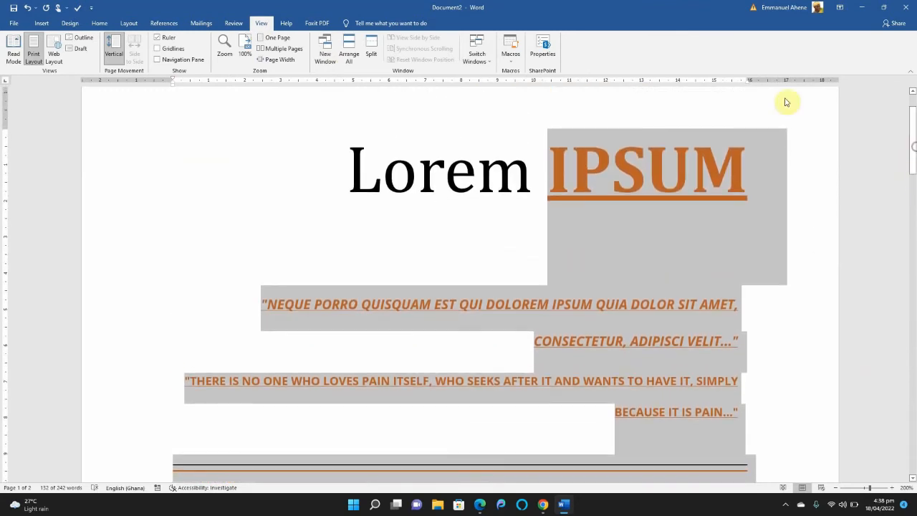
pyautogui.click(79, 10)
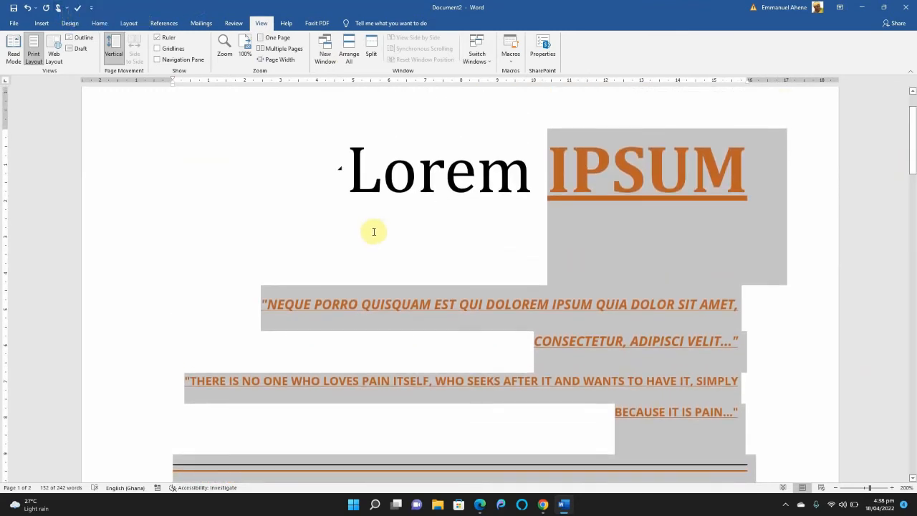
pyautogui.moveTo(914, 154); pyautogui.dragTo(913, 257)
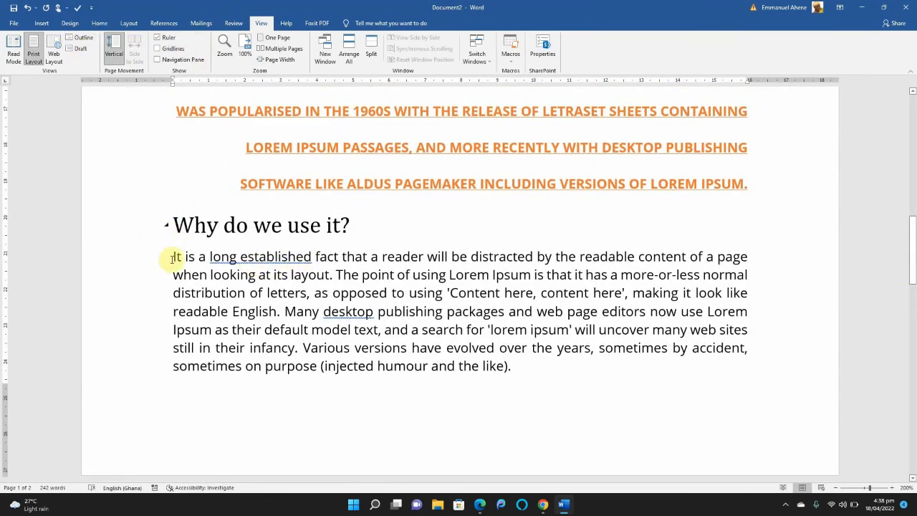
pyautogui.moveTo(172, 273); pyautogui.dragTo(525, 360)
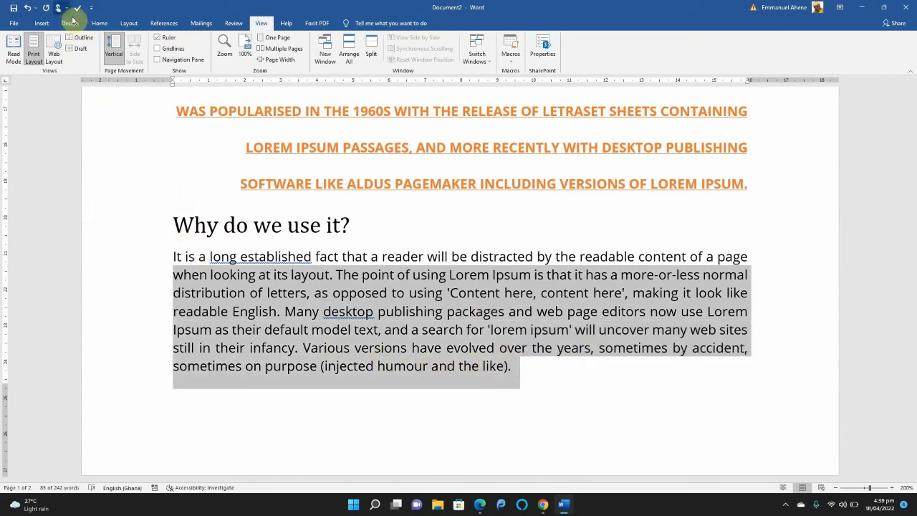
pyautogui.click(174, 255)
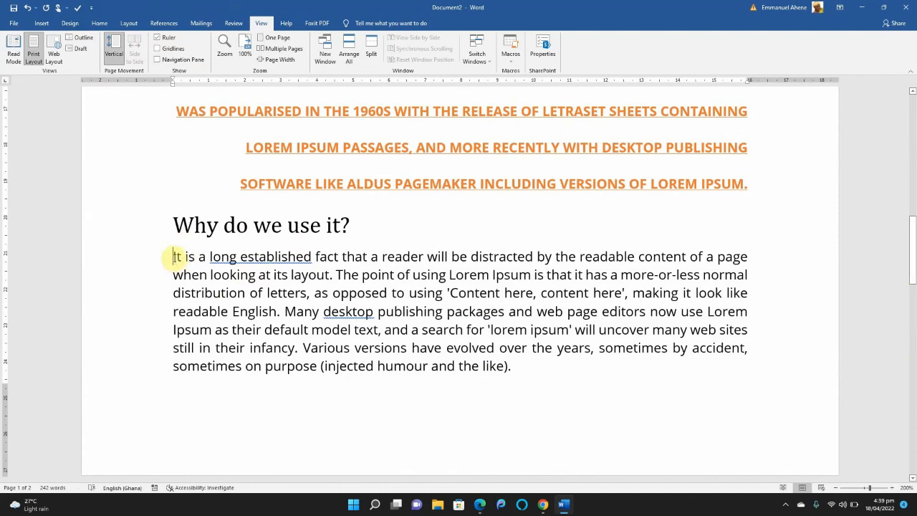
pyautogui.moveTo(173, 255); pyautogui.dragTo(520, 381)
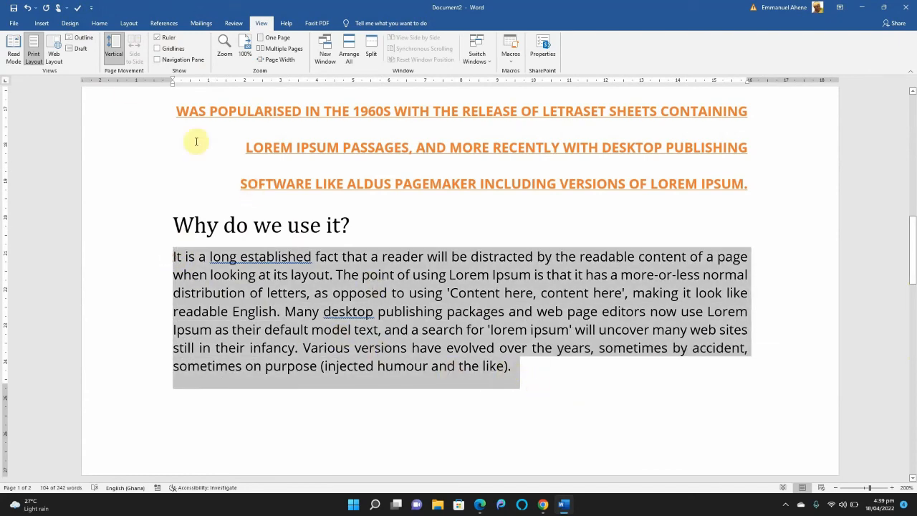
pyautogui.click(78, 9)
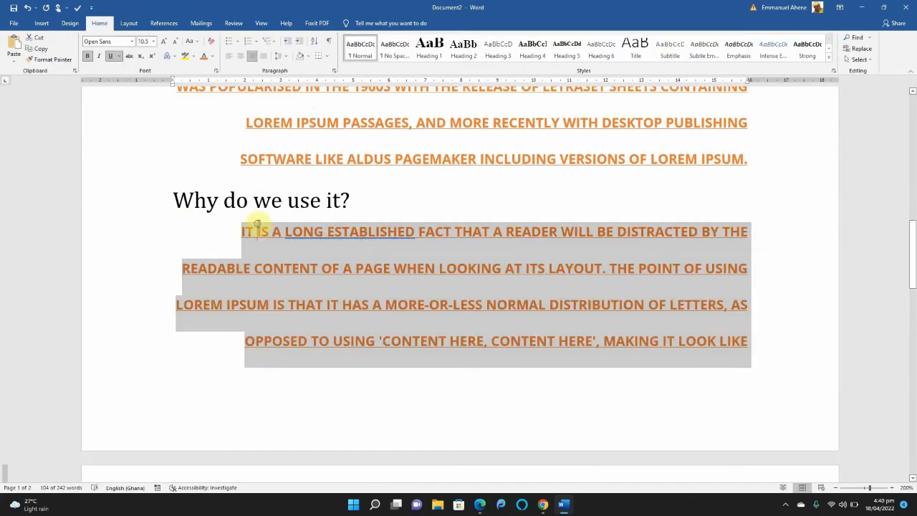
pyautogui.click(252, 225)
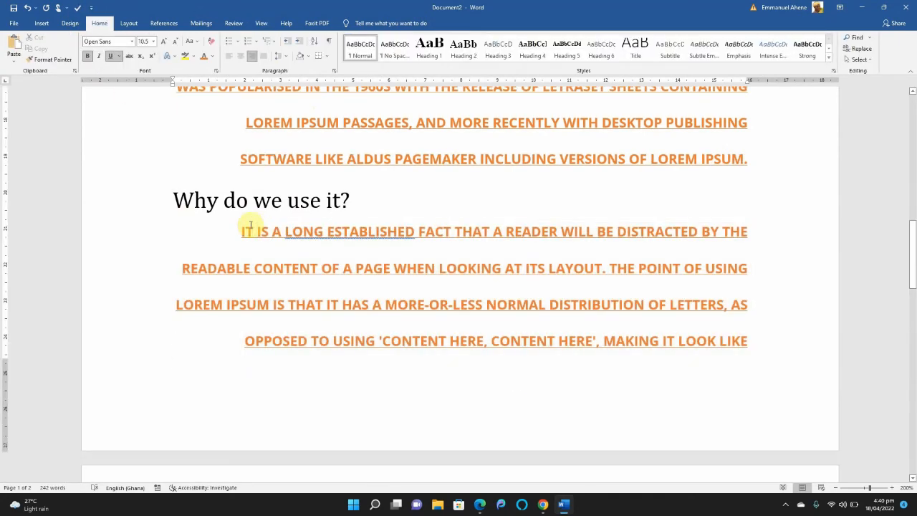
# Examine the formatting of the paragraph under "Why do we use it?" across both pages and compare it with the text above
pyautogui.moveTo(239, 224); pyautogui.dragTo(784, 370)
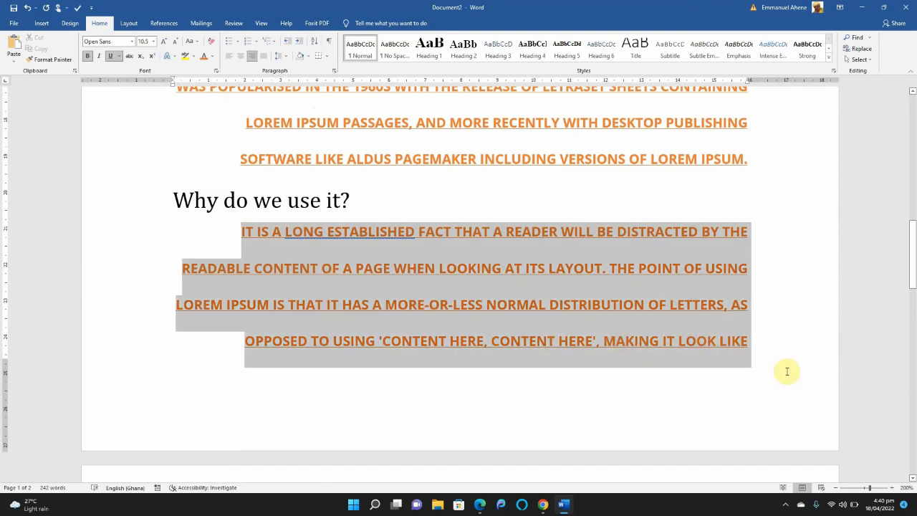
pyautogui.moveTo(790, 401); pyautogui.dragTo(761, 129)
pyautogui.click(761, 198)
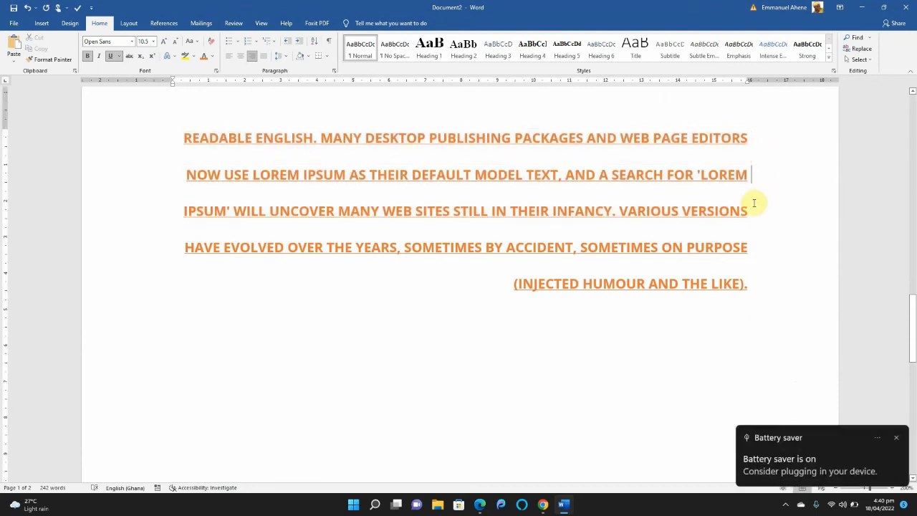
pyautogui.click(898, 439)
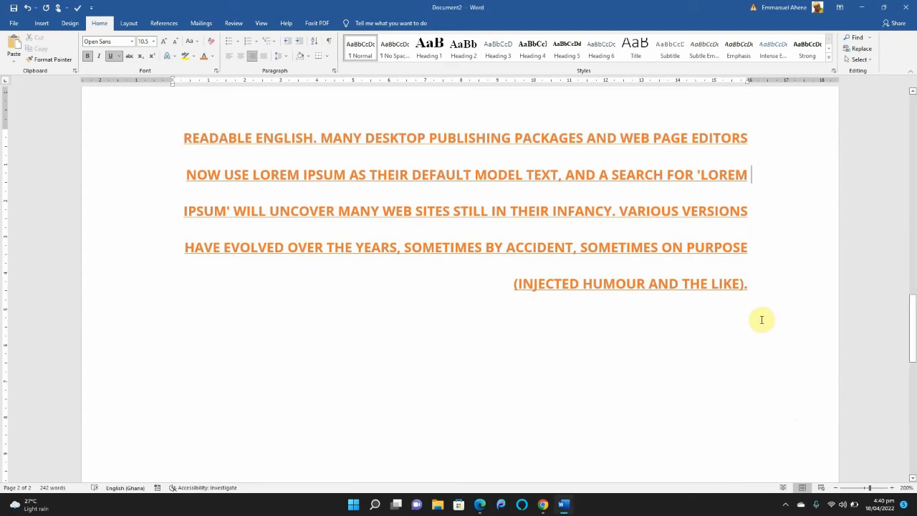
pyautogui.scroll(15, 464, 324)
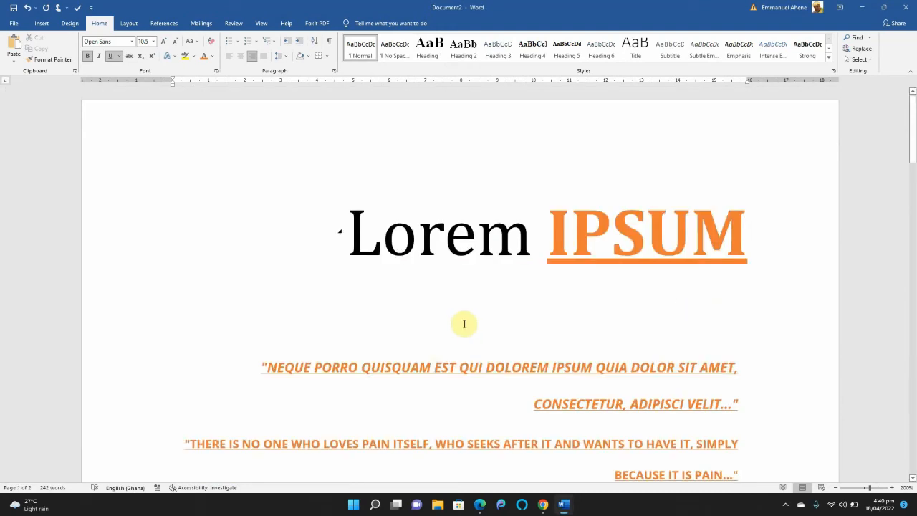
pyautogui.moveTo(911, 147); pyautogui.dragTo(890, 266)
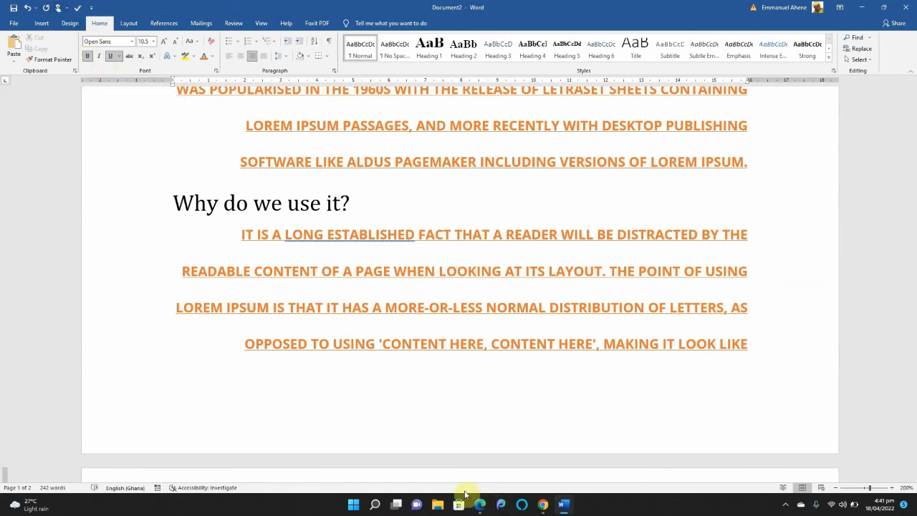
pyautogui.click(784, 504)
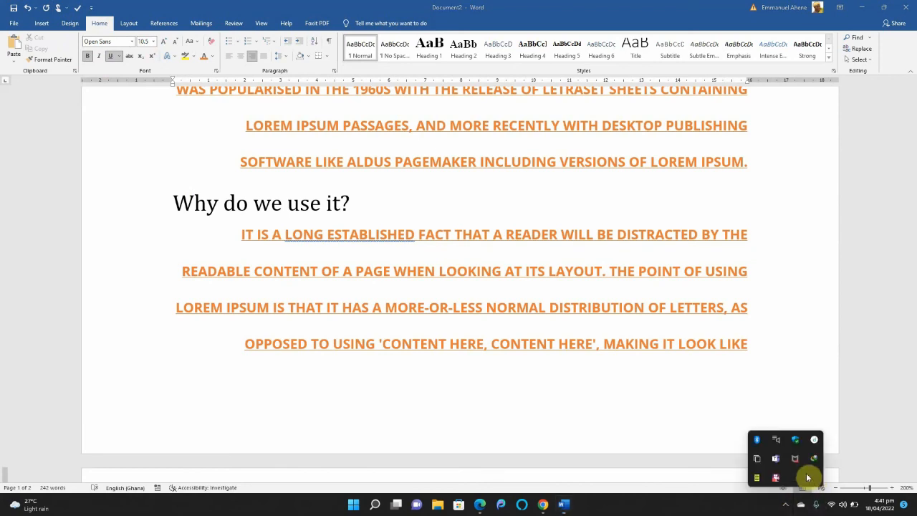